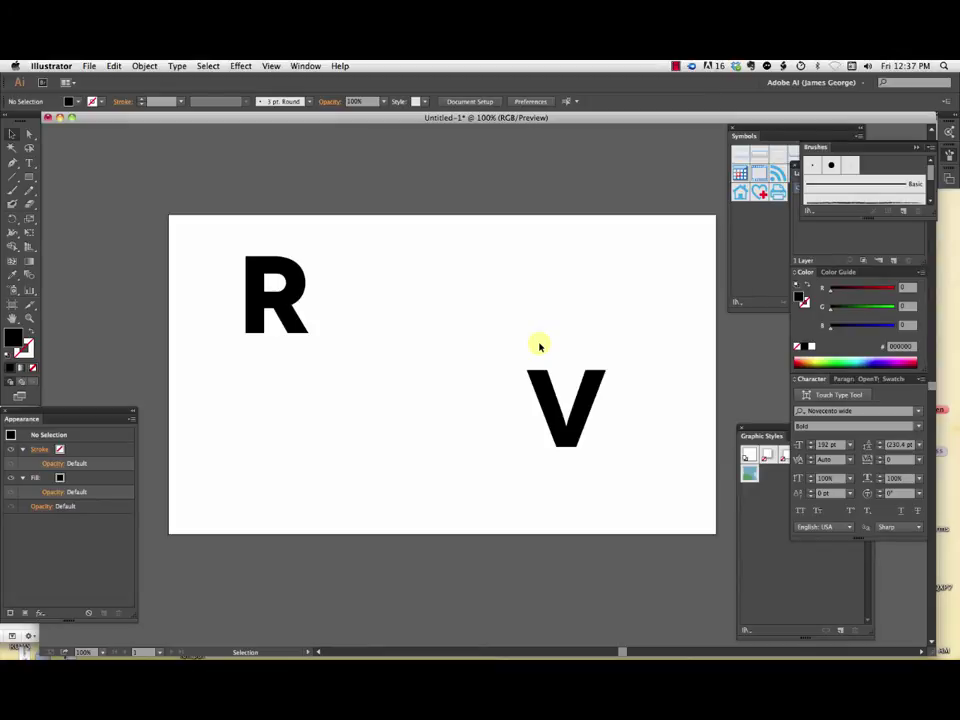
# Select both the R and the V and make a blend between the two letters.
pyautogui.click(296, 297)
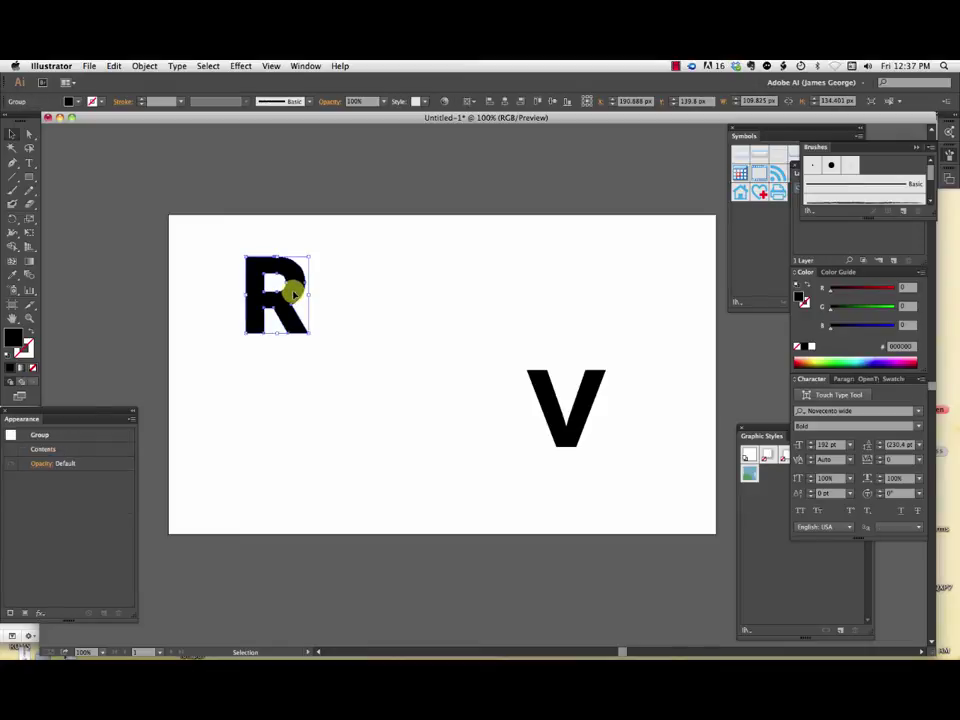
pyautogui.keyDown('shift'); pyautogui.click(537, 390); pyautogui.keyUp('shift')
pyautogui.click(145, 66)
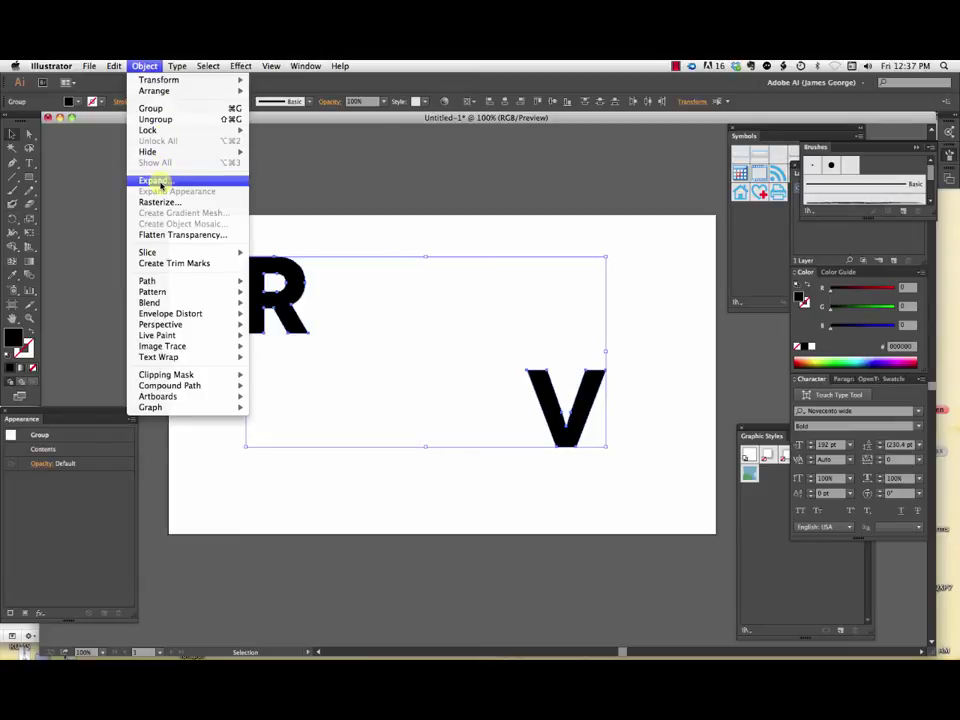
pyautogui.click(499, 176)
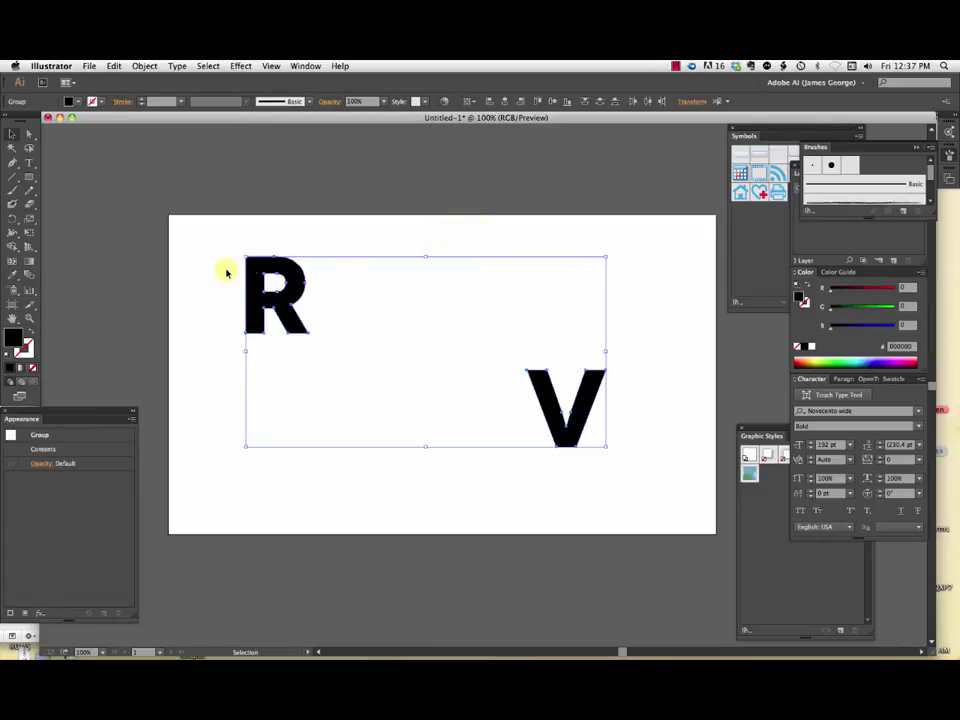
pyautogui.click(257, 227)
pyautogui.moveTo(224, 225); pyautogui.dragTo(653, 503)
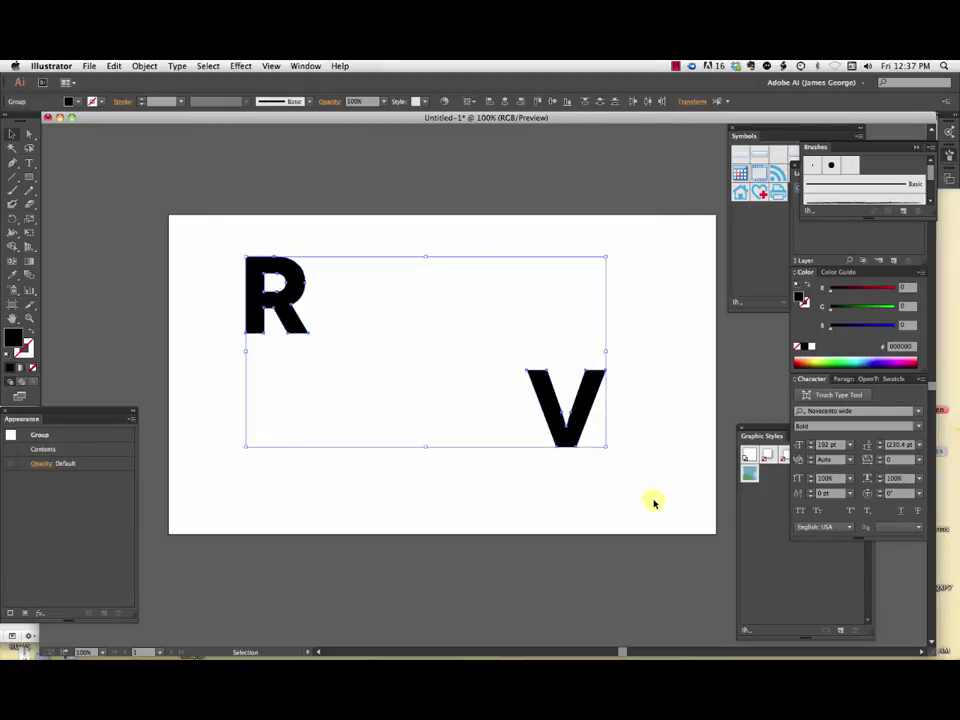
pyautogui.click(145, 66)
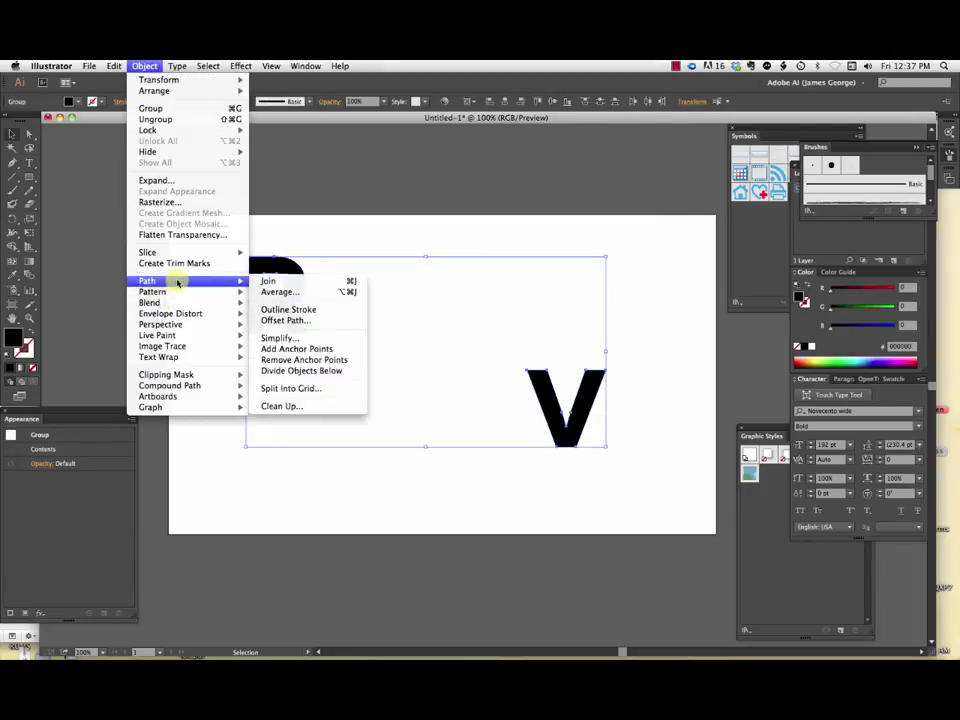
pyautogui.moveTo(174, 302)
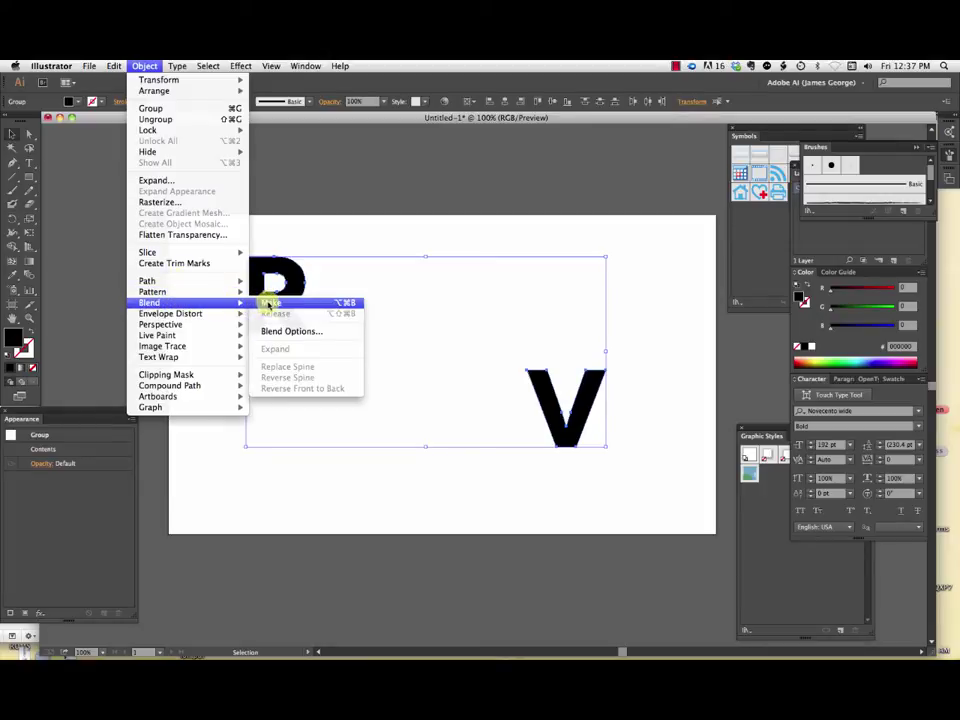
pyautogui.click(270, 302)
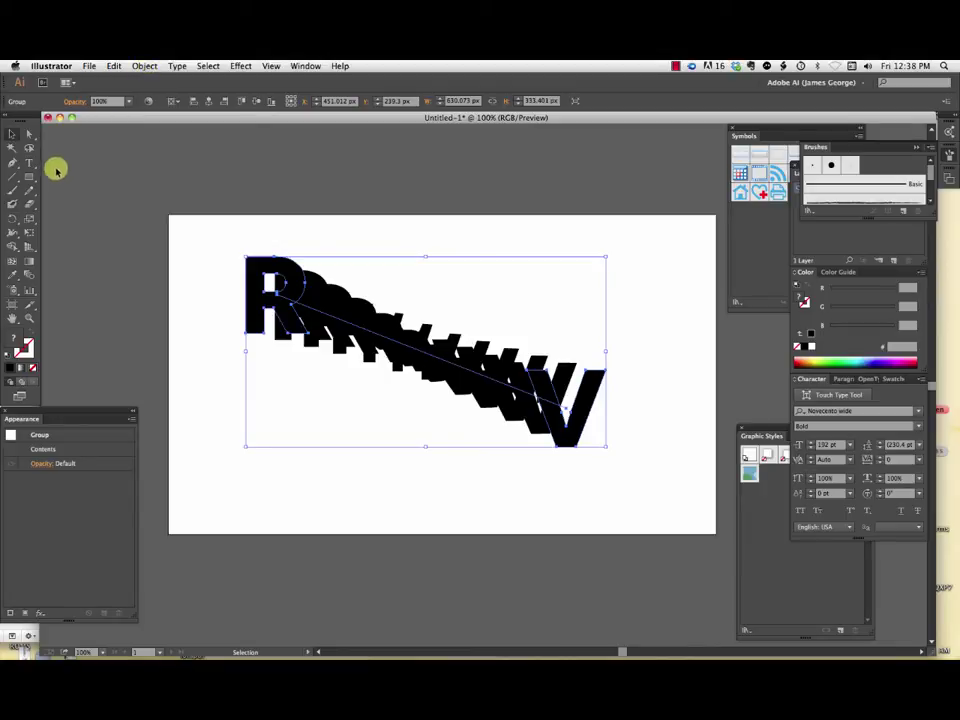
# Move the blend spine's R end to about X 61 px, Y 75 px and its V end to about X 881 px, Y 487 px.
pyautogui.click(27, 134)
pyautogui.click(219, 232)
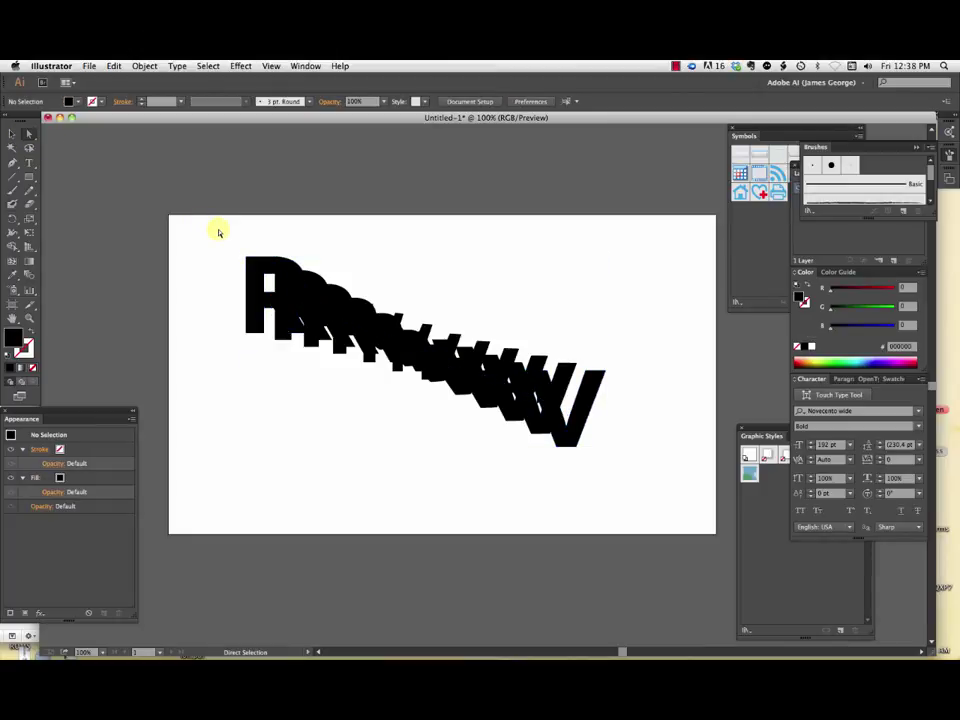
pyautogui.click(290, 270)
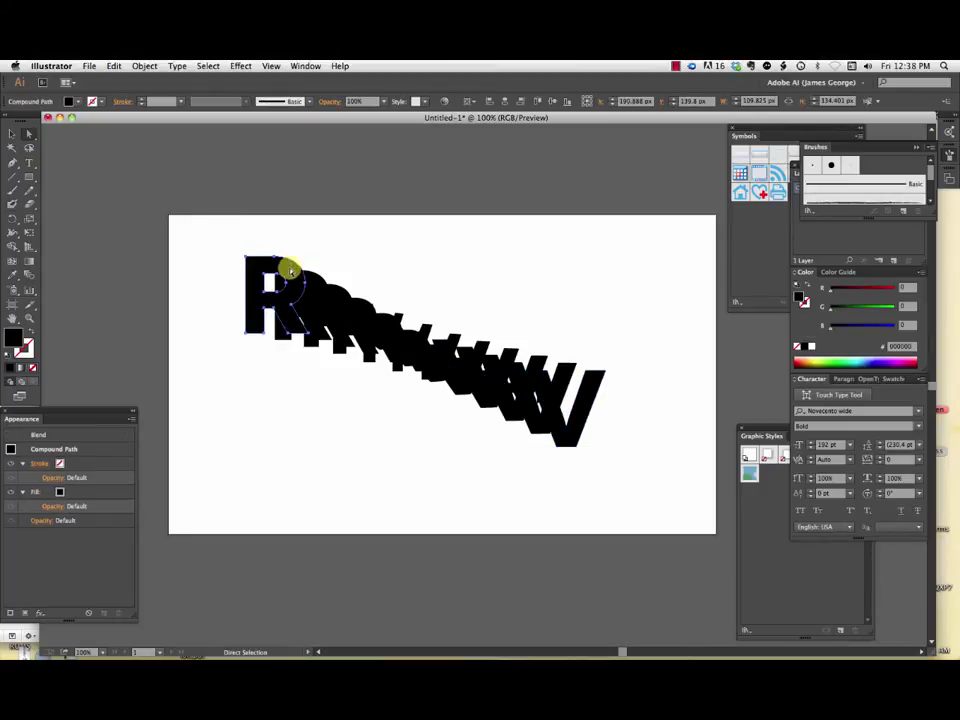
pyautogui.click(392, 257)
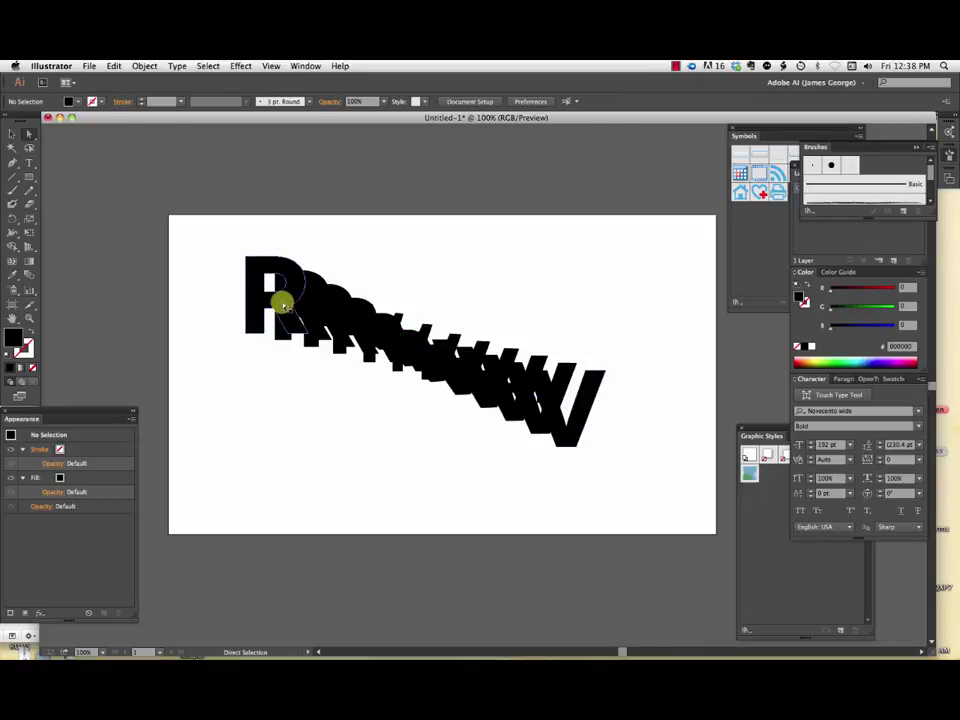
pyautogui.moveTo(289, 300)
pyautogui.mouseDown()
pyautogui.moveTo(392, 328)
pyautogui.moveTo(467, 381)
pyautogui.moveTo(279, 315)
pyautogui.moveTo(284, 296)
pyautogui.mouseUp()
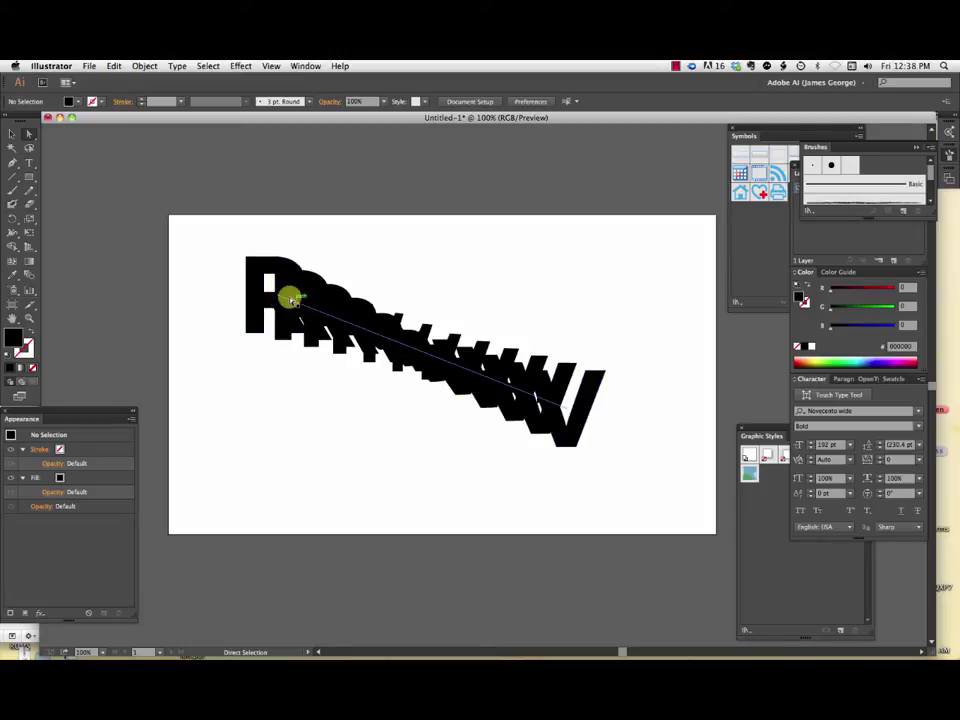
pyautogui.moveTo(552, 408); pyautogui.dragTo(206, 261)
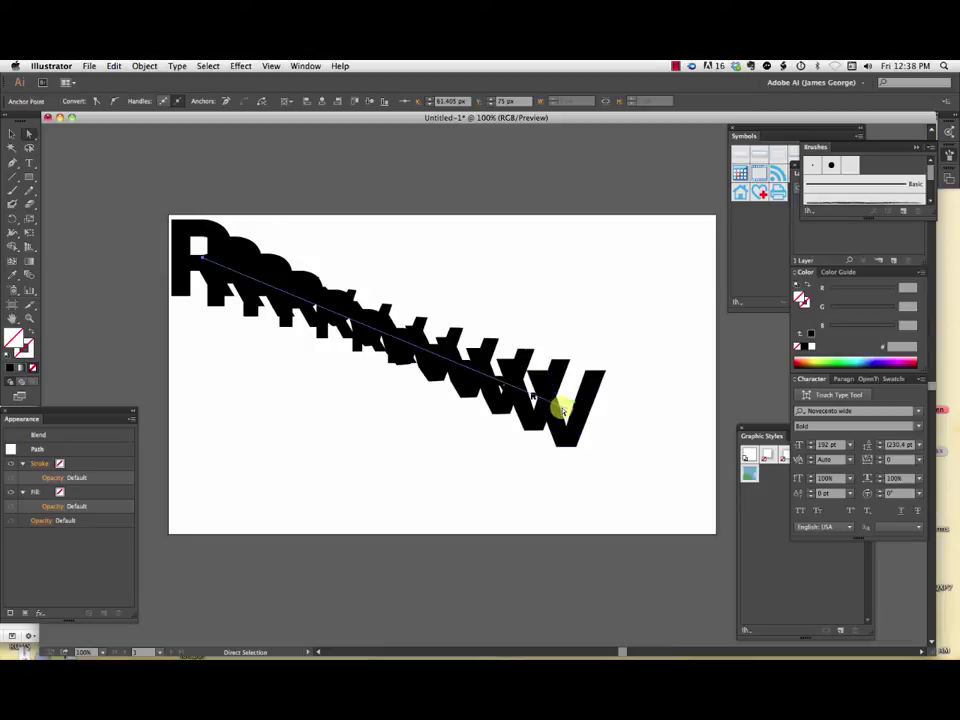
pyautogui.moveTo(557, 405); pyautogui.dragTo(673, 494)
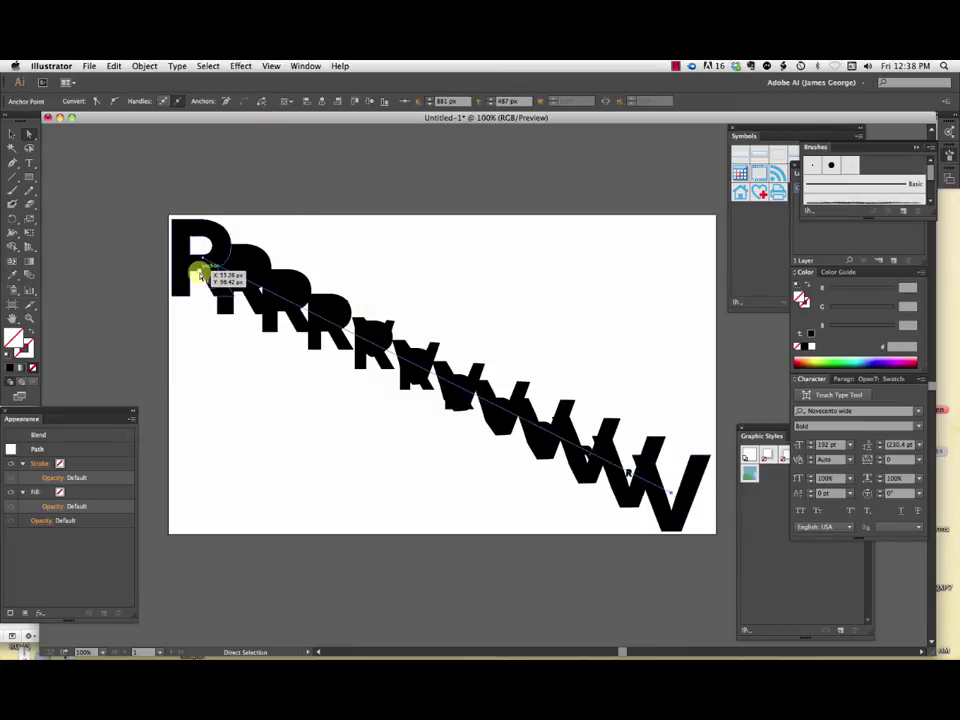
# Convert the spine's anchor point at the R to smooth and pull its handle down toward the artboard's lower edge, bending the blend into a curve.
pyautogui.moveTo(206, 231); pyautogui.dragTo(203, 260)
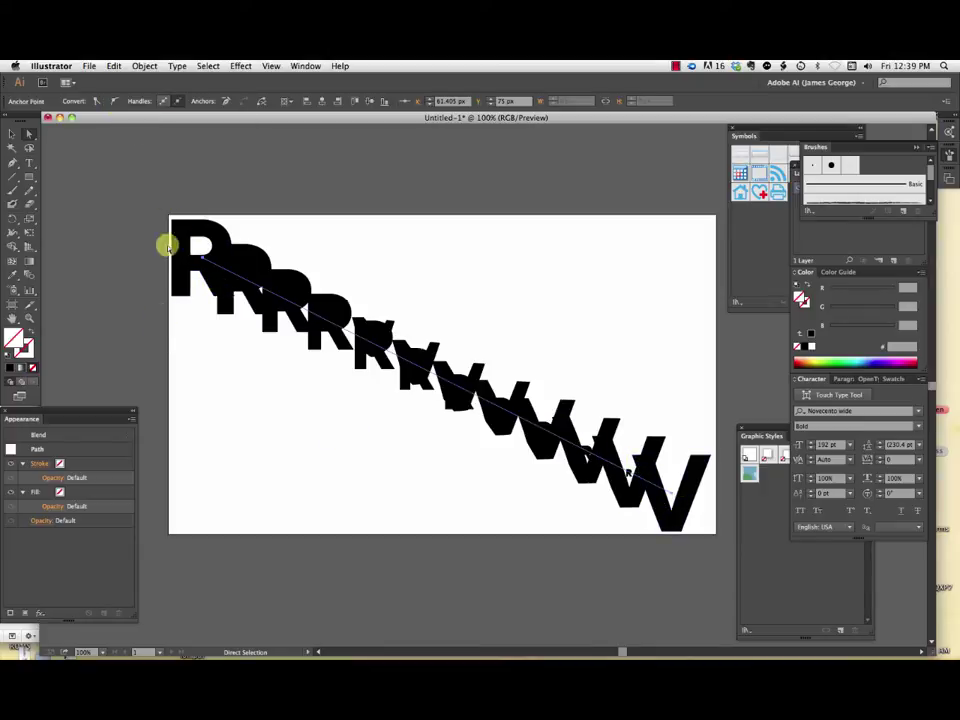
pyautogui.click(113, 101)
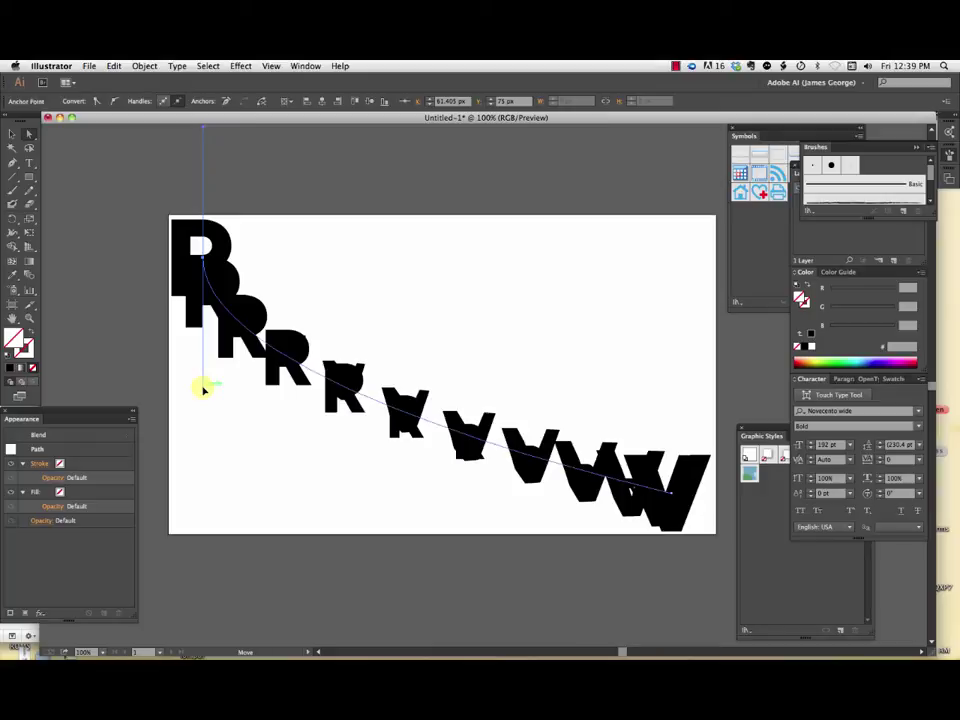
pyautogui.moveTo(203, 390); pyautogui.dragTo(270, 511)
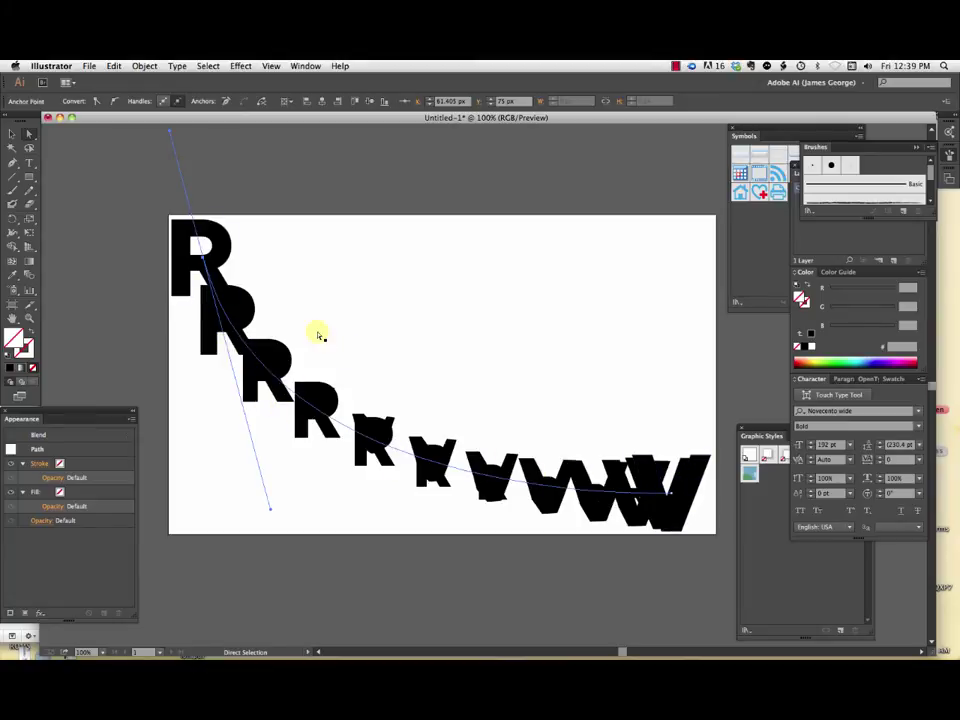
# Set the blend's spacing to 15 specified steps.
pyautogui.click(140, 64)
pyautogui.moveTo(152, 303)
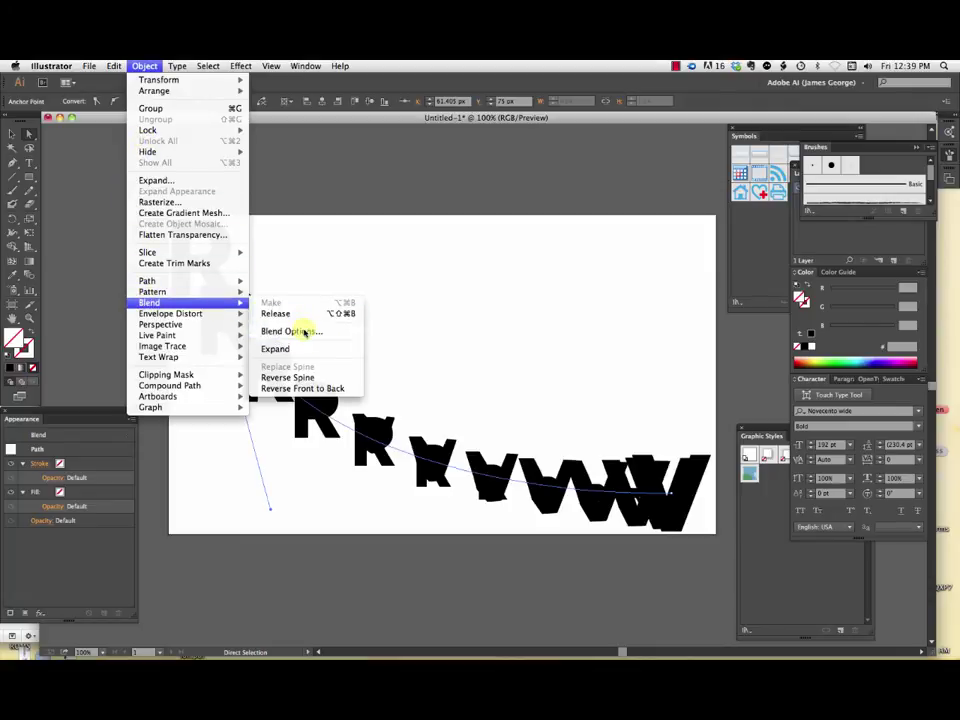
pyautogui.click(304, 331)
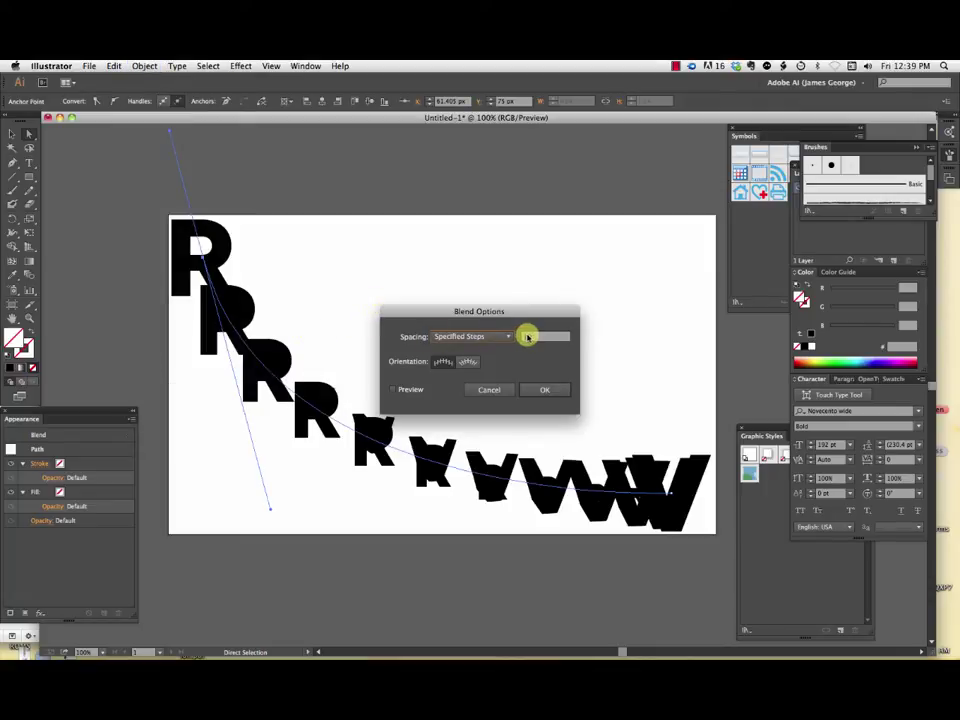
pyautogui.click(486, 342)
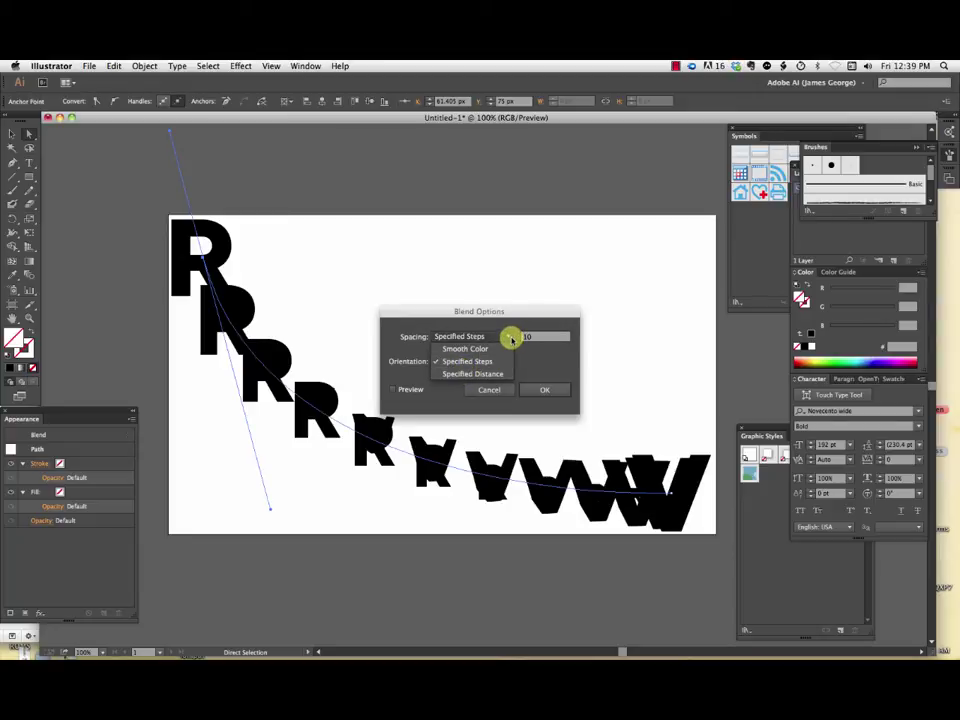
pyautogui.click(557, 336)
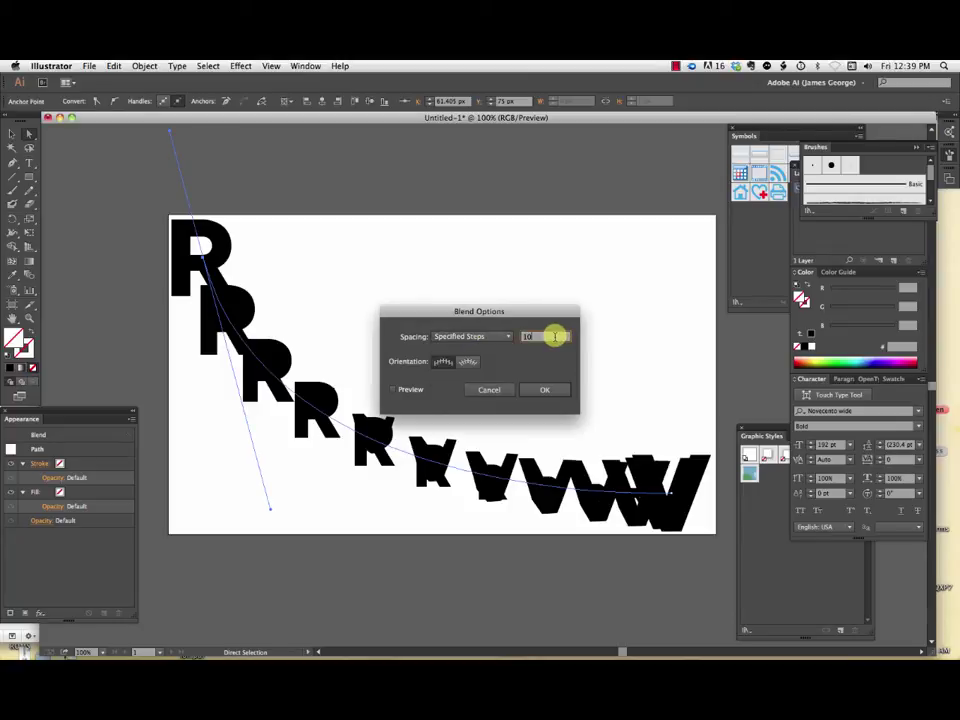
pyautogui.write('1')
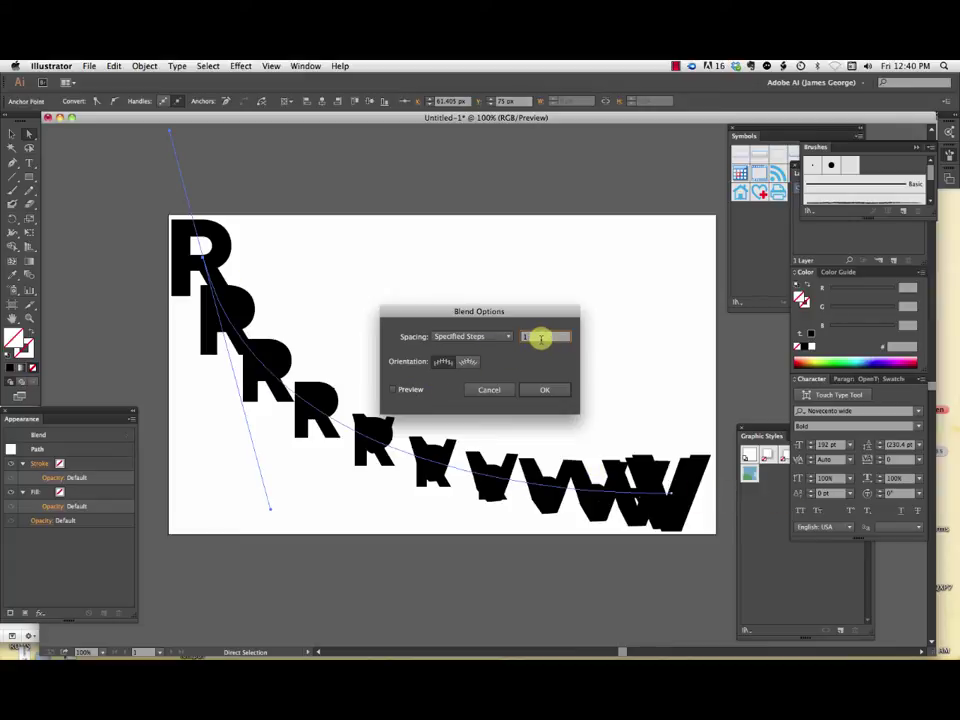
pyautogui.write('15')
pyautogui.click(549, 388)
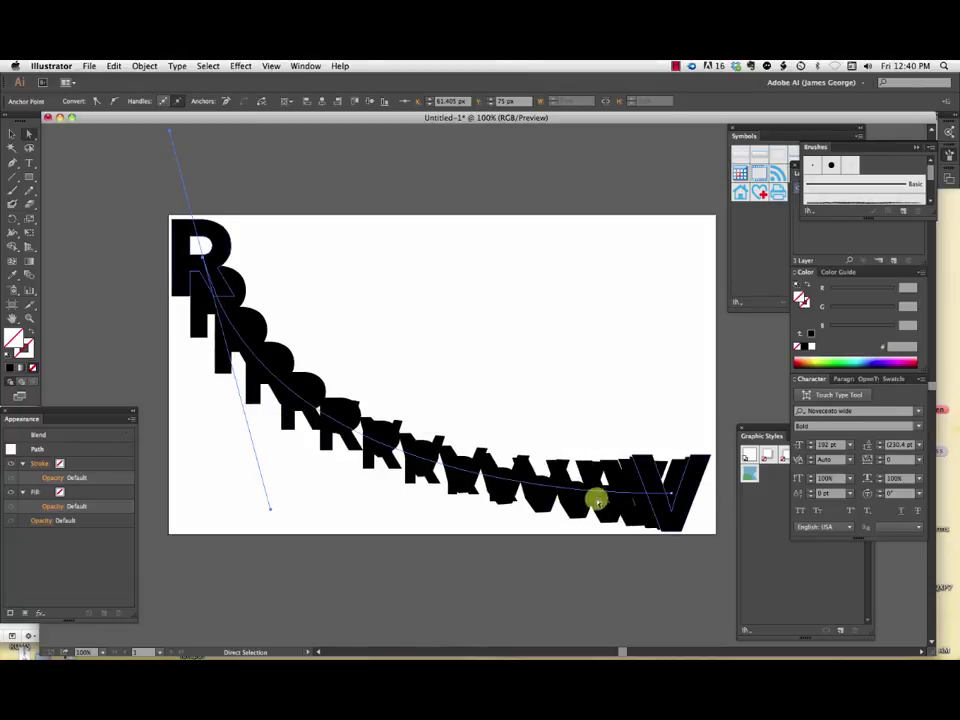
# Select only the V at the end of the blend and fill it with dark red A21F00.
pyautogui.moveTo(596, 500); pyautogui.dragTo(703, 499)
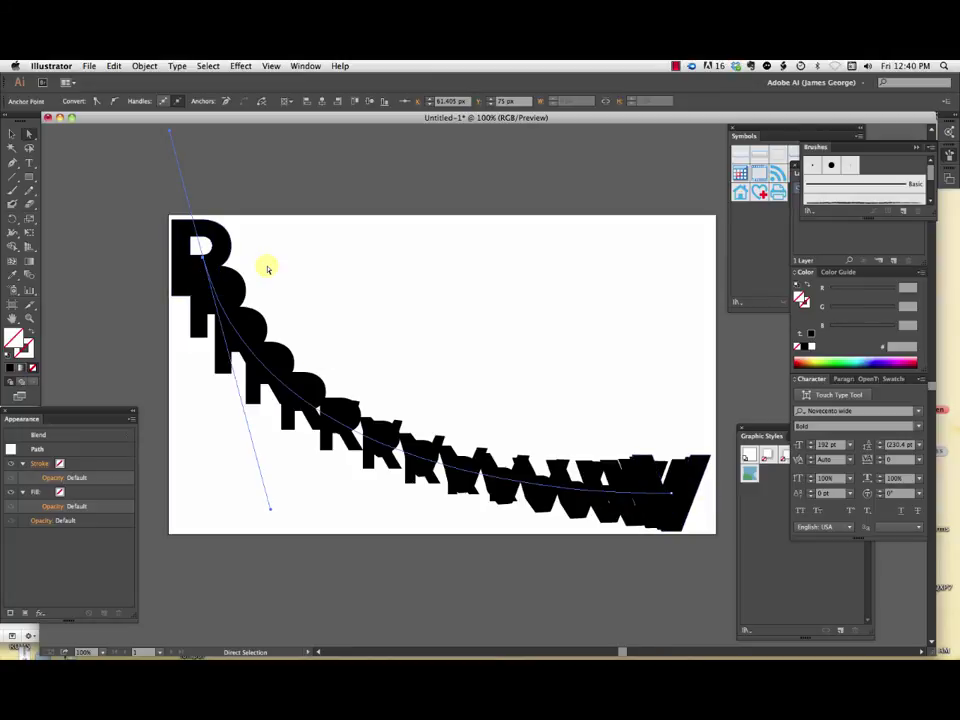
pyautogui.click(690, 487)
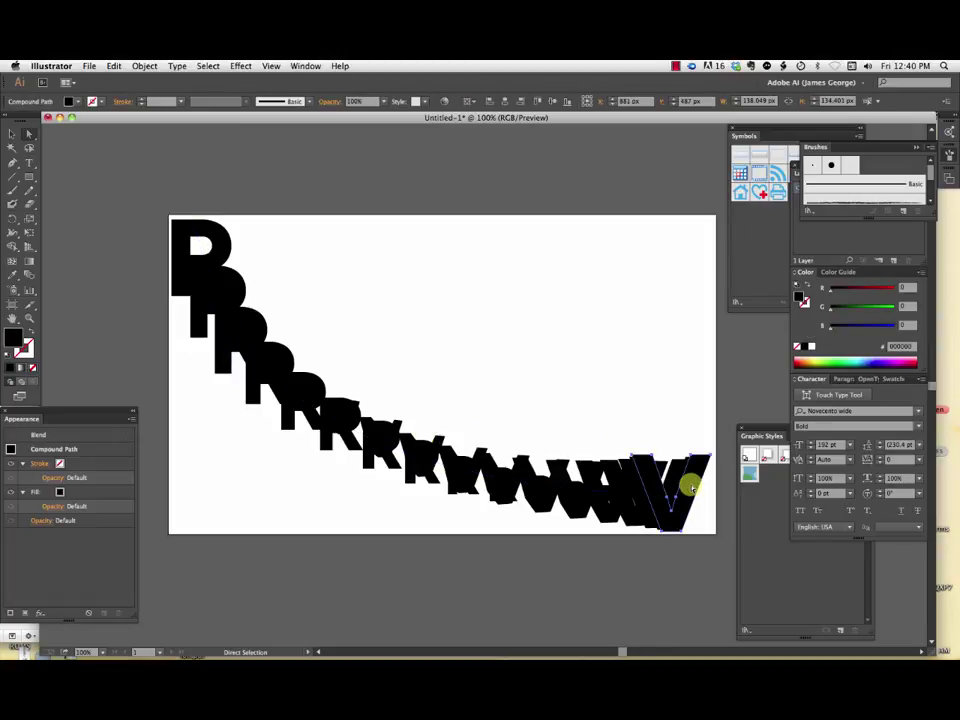
pyautogui.click(797, 361)
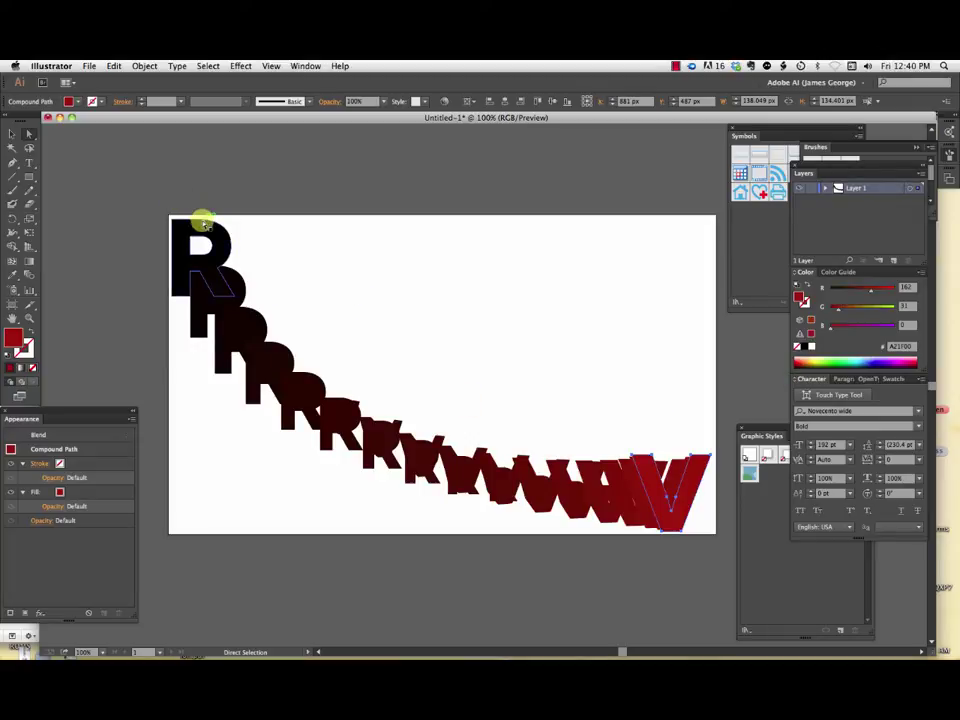
pyautogui.click(199, 268)
pyautogui.moveTo(199, 268); pyautogui.dragTo(205, 276)
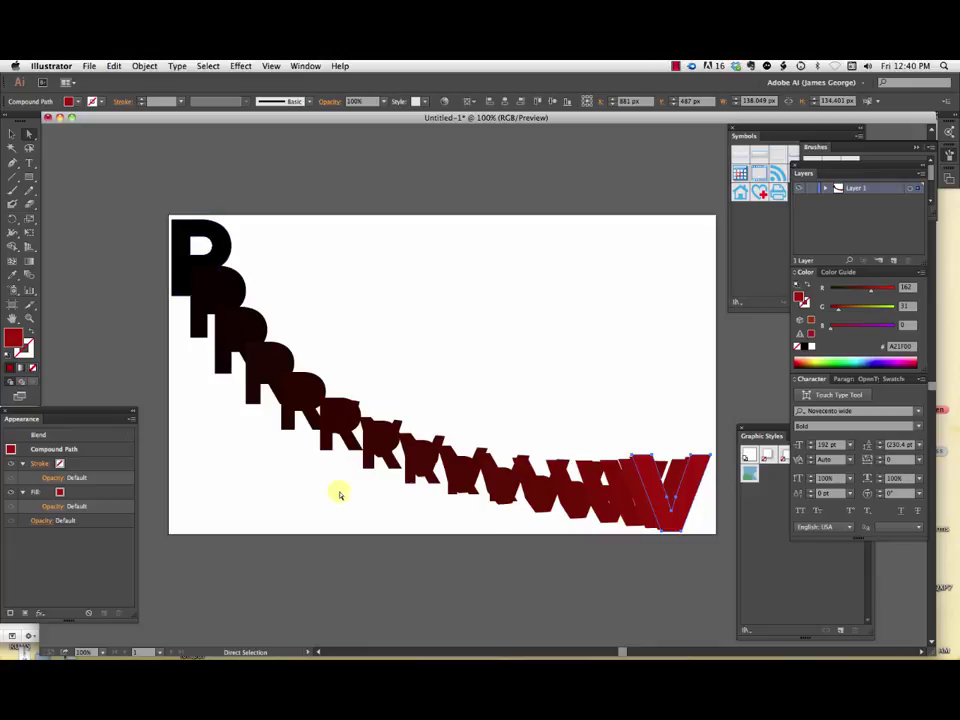
pyautogui.click(195, 281)
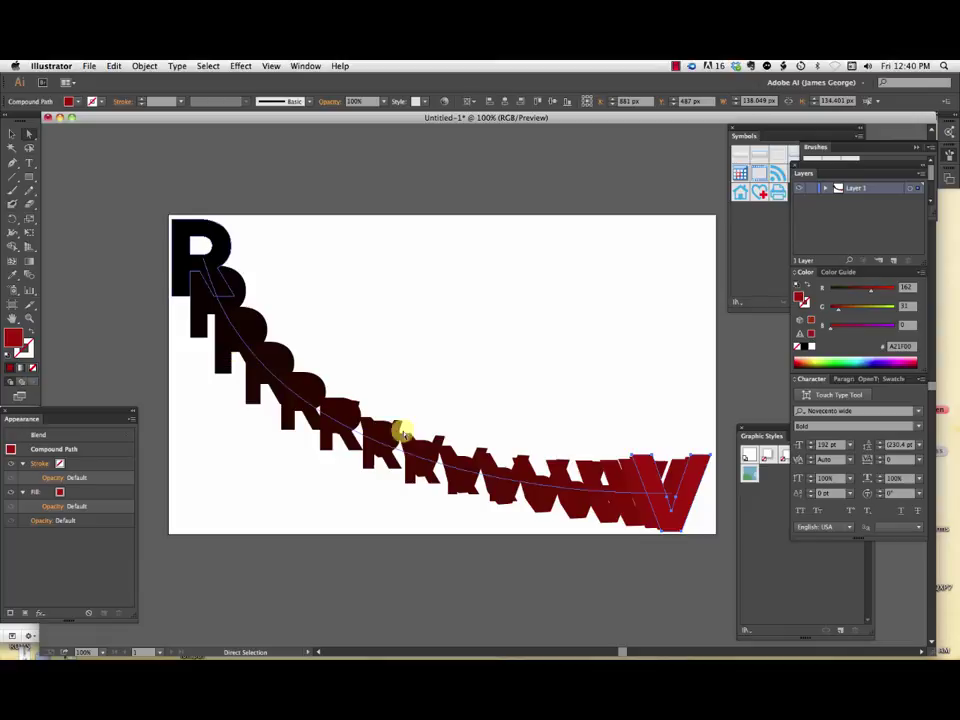
pyautogui.click(683, 493)
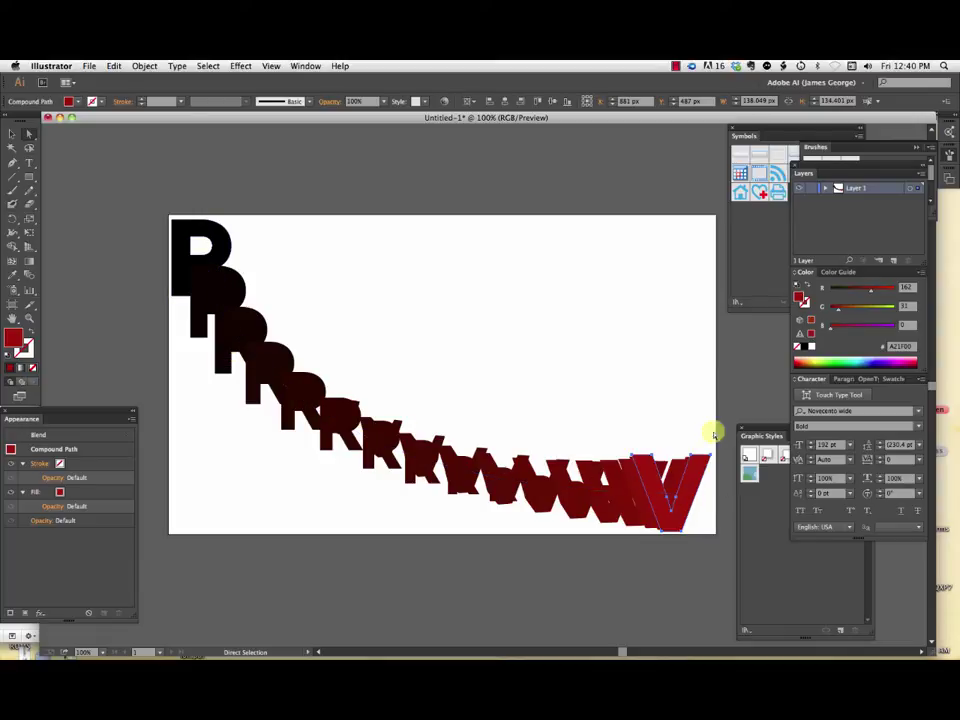